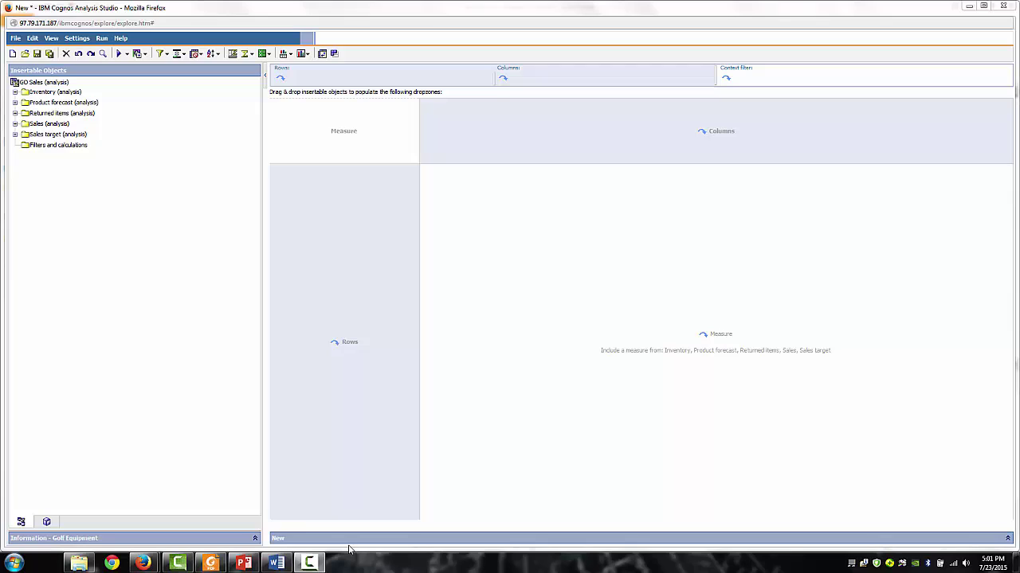
Step: Put Retailer (by type) on the rows and drill down to individual retailers
{"action": "left_click", "coordinate": [14, 124]}
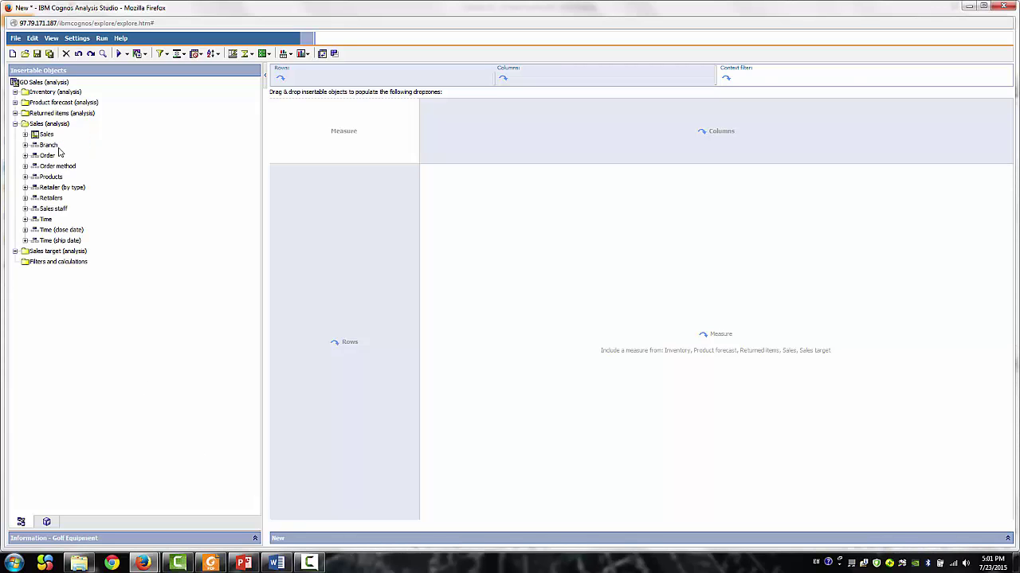
{"action": "left_click_drag", "start_coordinate": [62, 188], "coordinate": [321, 231]}
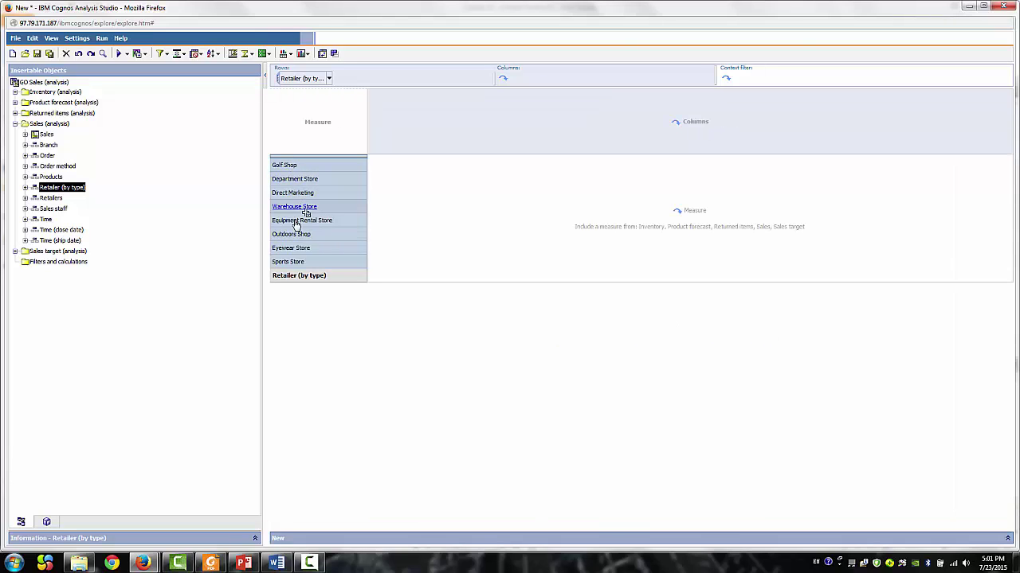
{"action": "left_click", "coordinate": [303, 162]}
{"action": "right_click", "coordinate": [302, 162]}
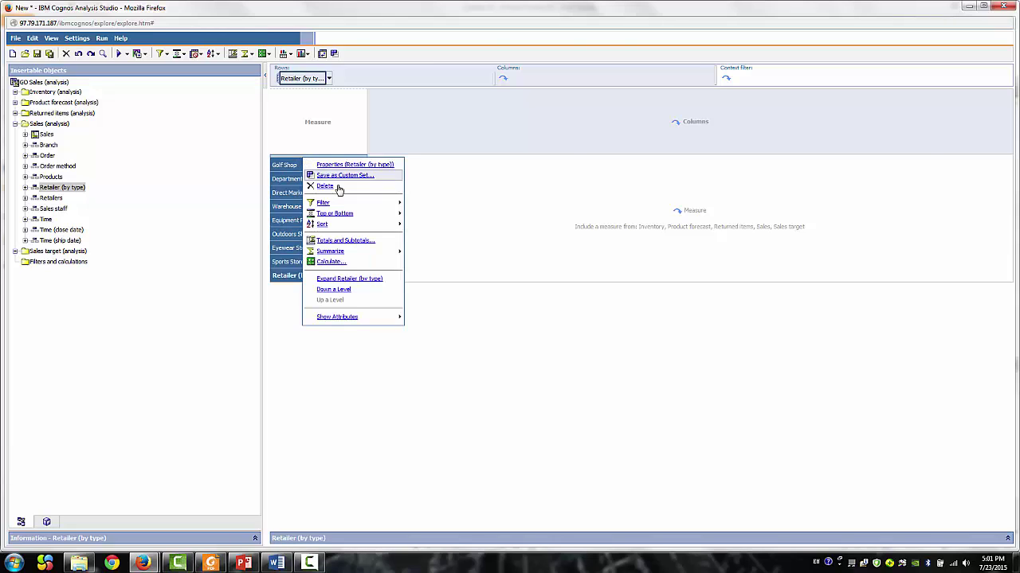
{"action": "left_click", "coordinate": [338, 291]}
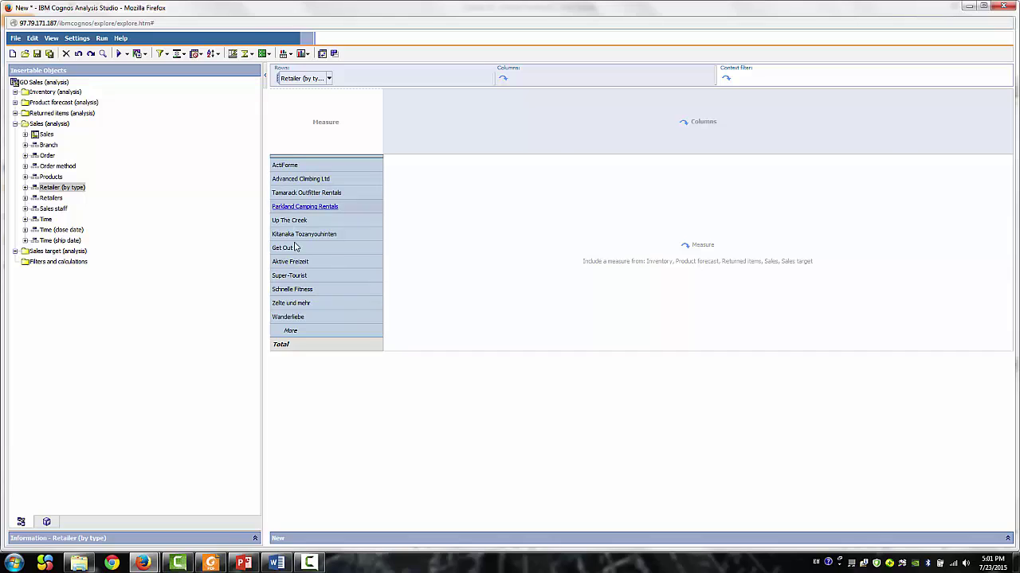
Step: Set the number of visible retailer rows to a custom 50
{"action": "left_click", "coordinate": [291, 332]}
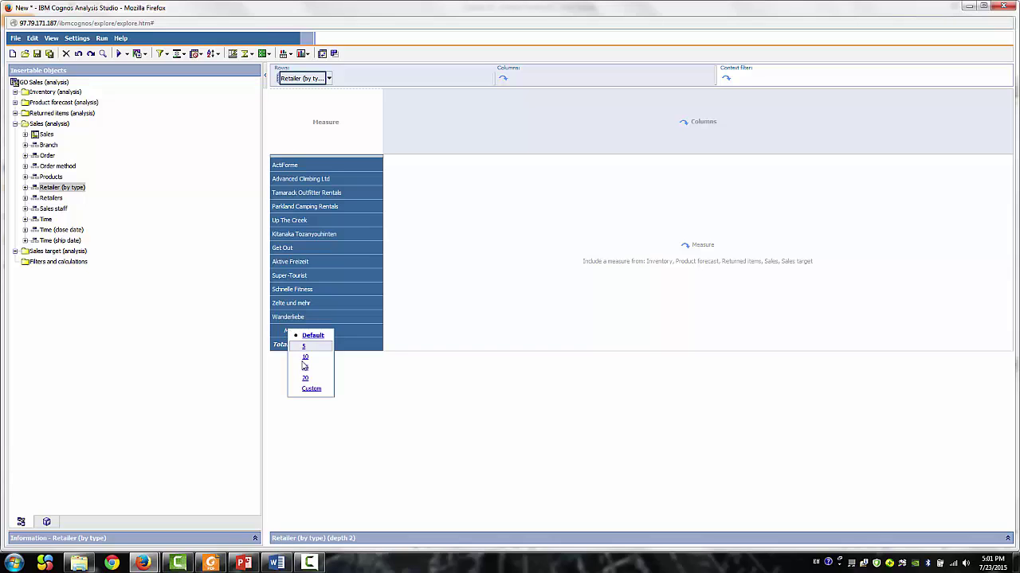
{"action": "left_click", "coordinate": [311, 389]}
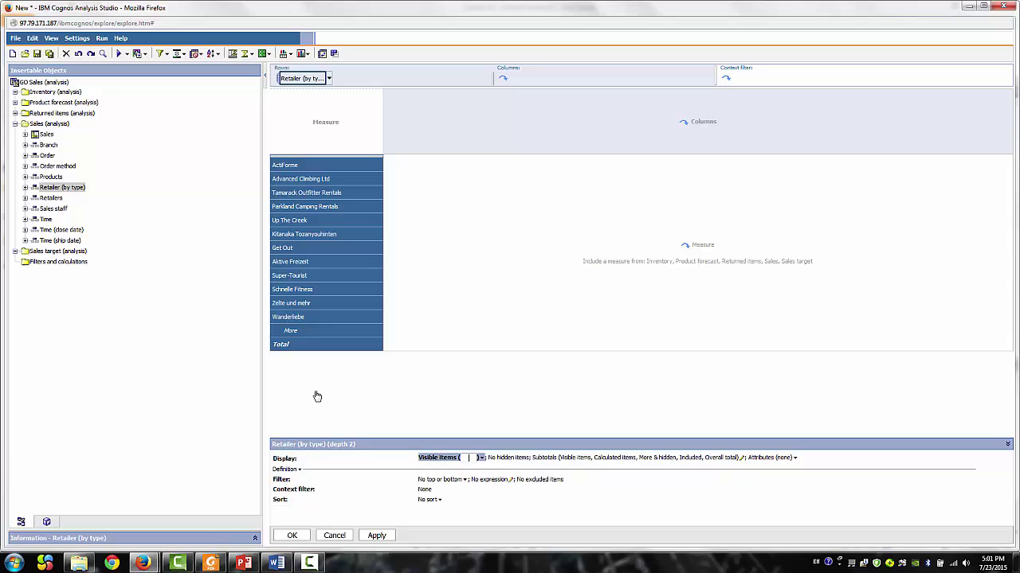
{"action": "type", "text": "50"}
{"action": "left_click", "coordinate": [293, 536]}
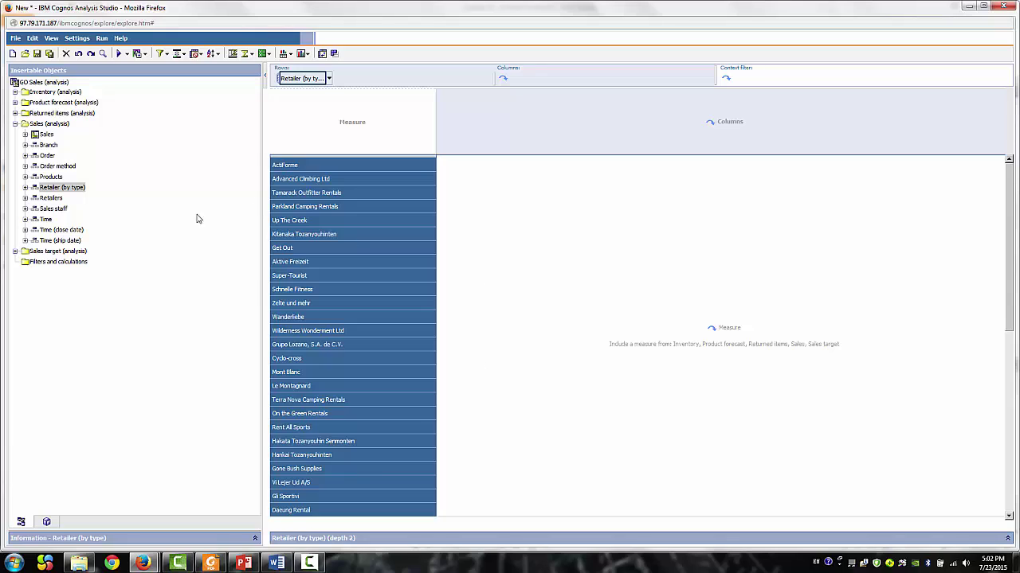
Step: Place Order method across the columns and use Sales Revenue as the crosstab measure
{"action": "left_click_drag", "start_coordinate": [64, 167], "coordinate": [508, 113]}
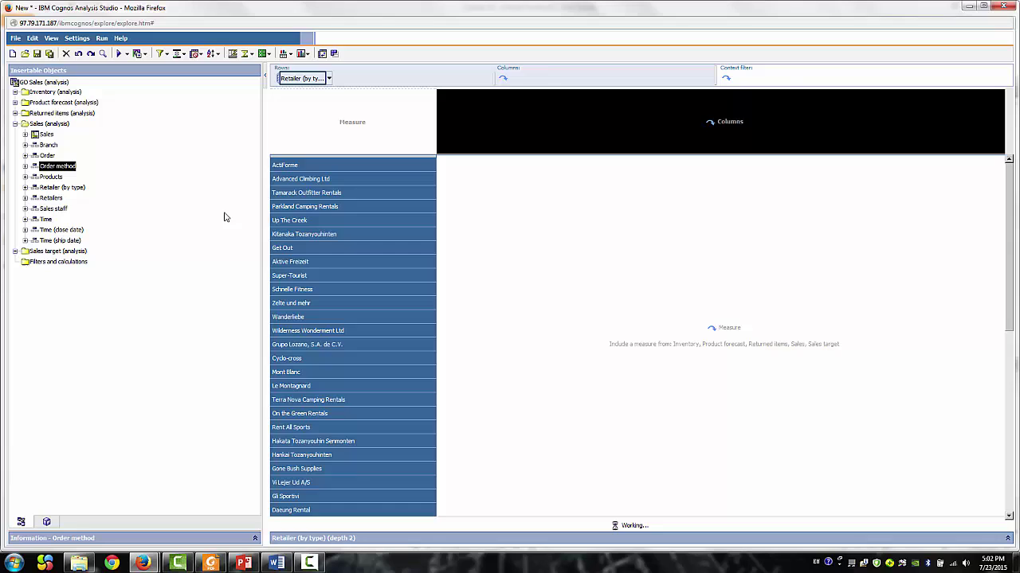
{"action": "left_click", "coordinate": [25, 134]}
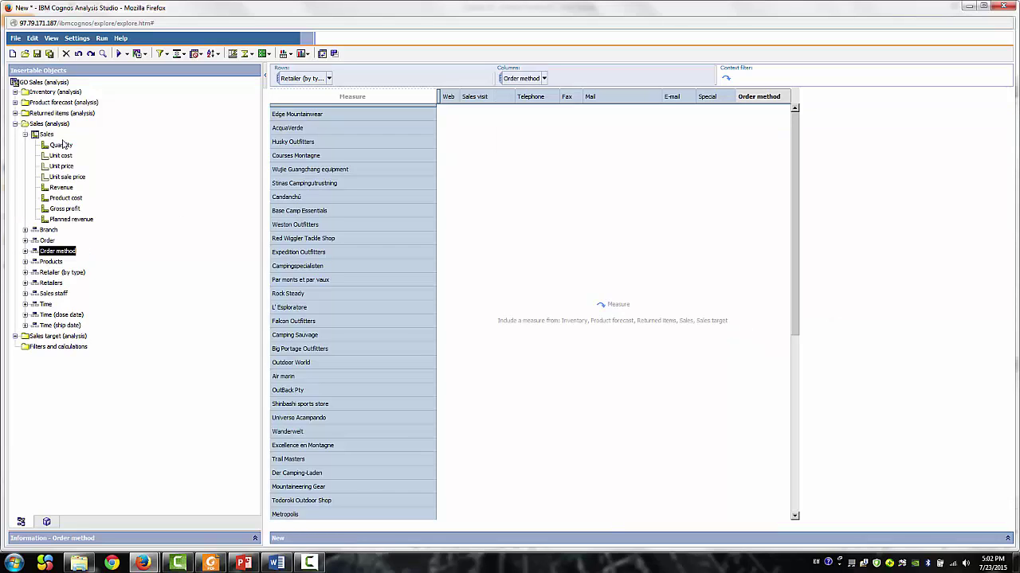
{"action": "left_click_drag", "start_coordinate": [61, 187], "coordinate": [520, 198]}
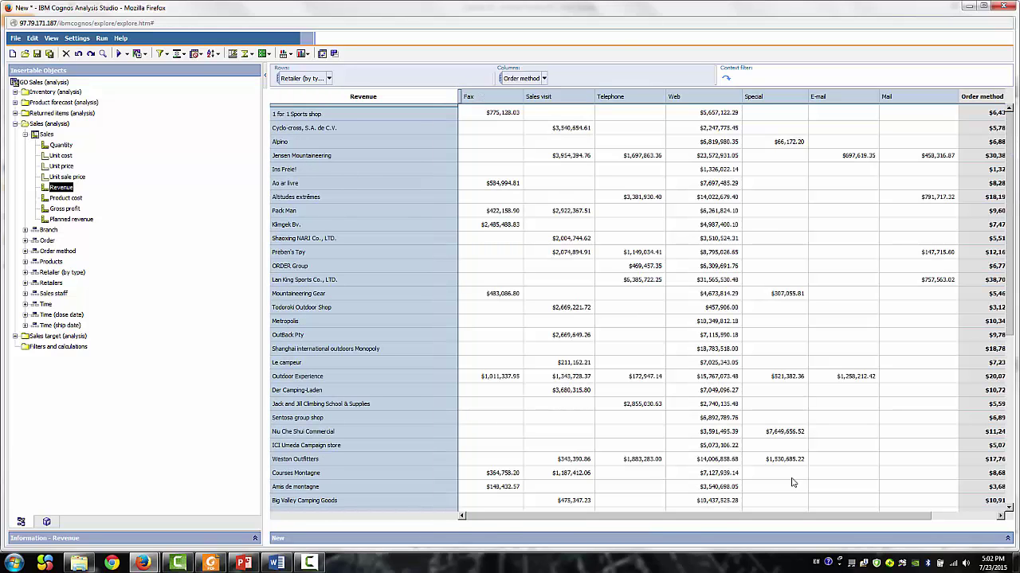
{"action": "left_click_drag", "start_coordinate": [812, 516], "coordinate": [894, 516]}
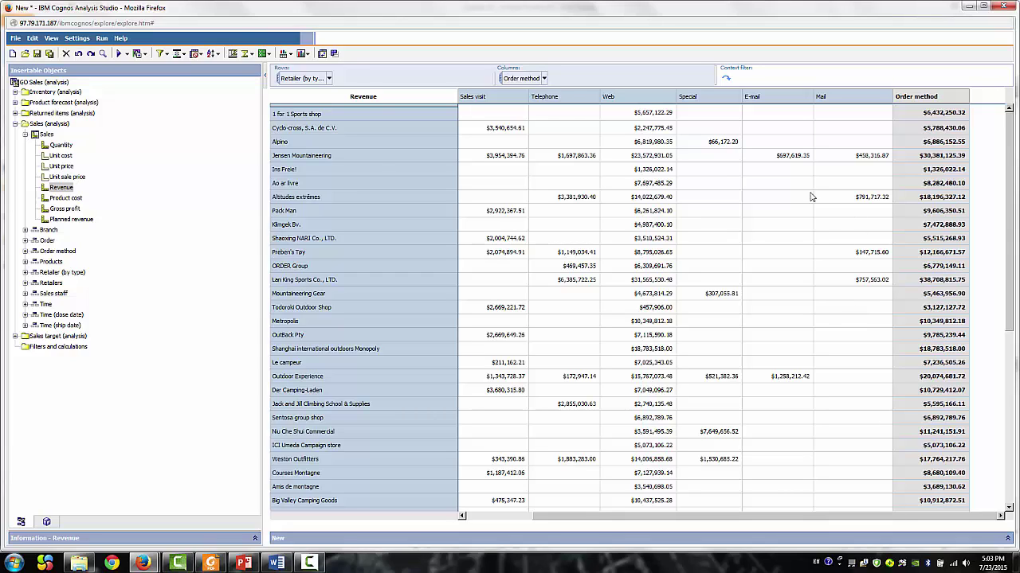
Step: Add Golf Equipment from Products as the context filter and check the $726,411,367.89 grand total
{"action": "left_click", "coordinate": [24, 261]}
{"action": "left_click_drag", "start_coordinate": [69, 283], "coordinate": [803, 78]}
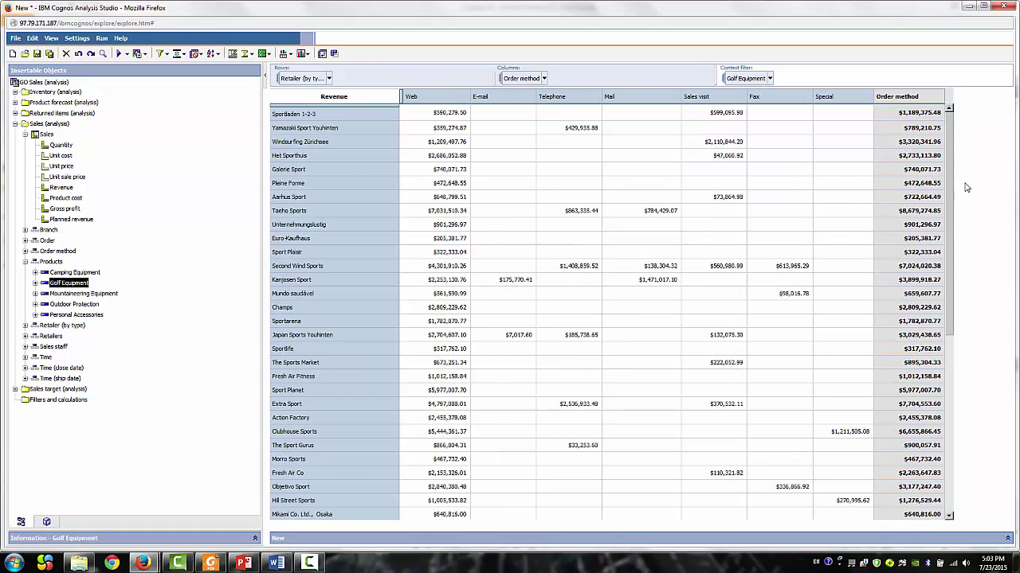
{"action": "left_click_drag", "start_coordinate": [950, 209], "coordinate": [950, 296]}
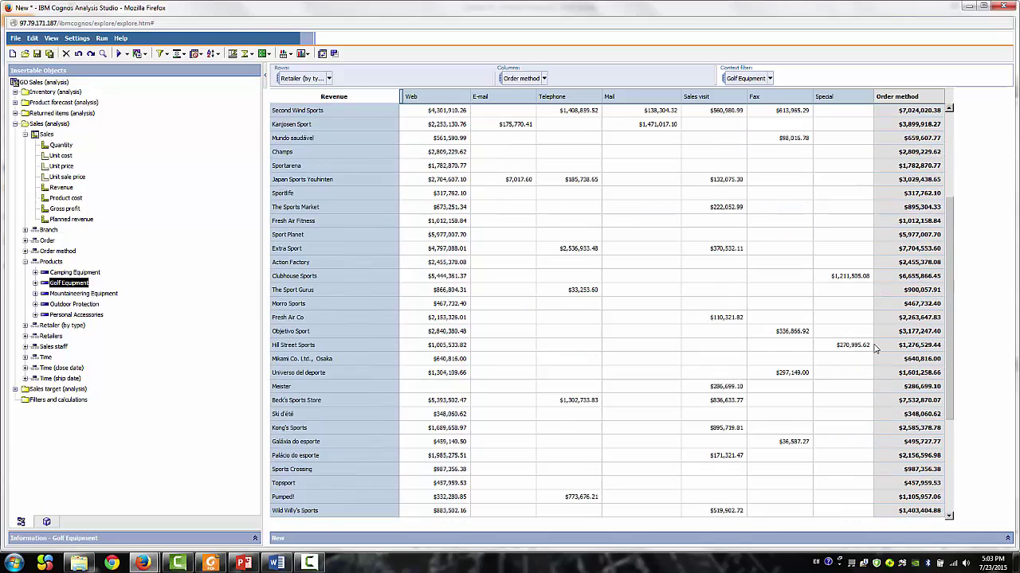
{"action": "scroll", "coordinate": [873, 350], "scroll_direction": "down", "scroll_amount": 4}
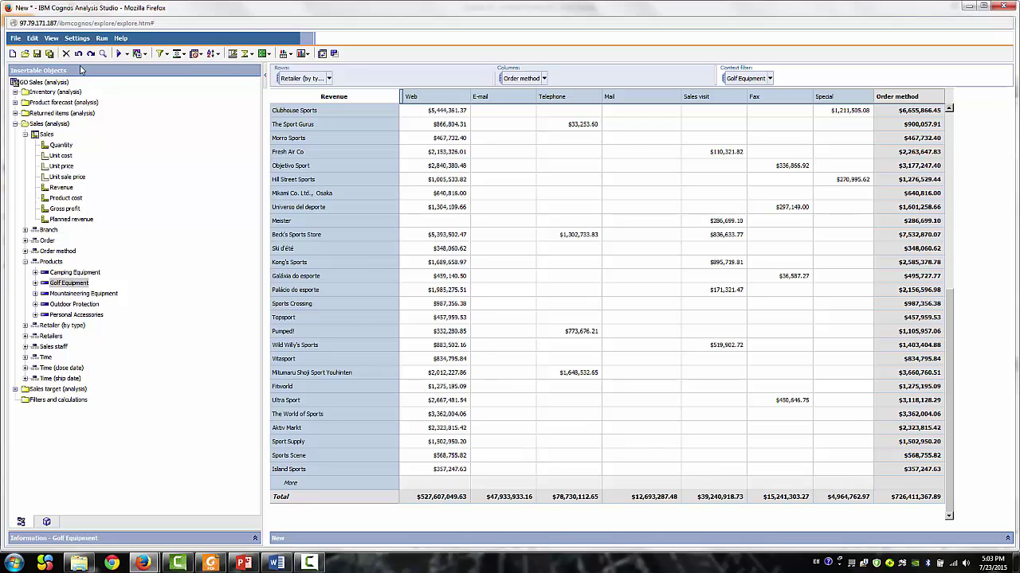
Step: Turn on suppression of rows and columns containing zeros or empty cells
{"action": "left_click", "coordinate": [80, 40]}
{"action": "mouse_move", "coordinate": [86, 49]}
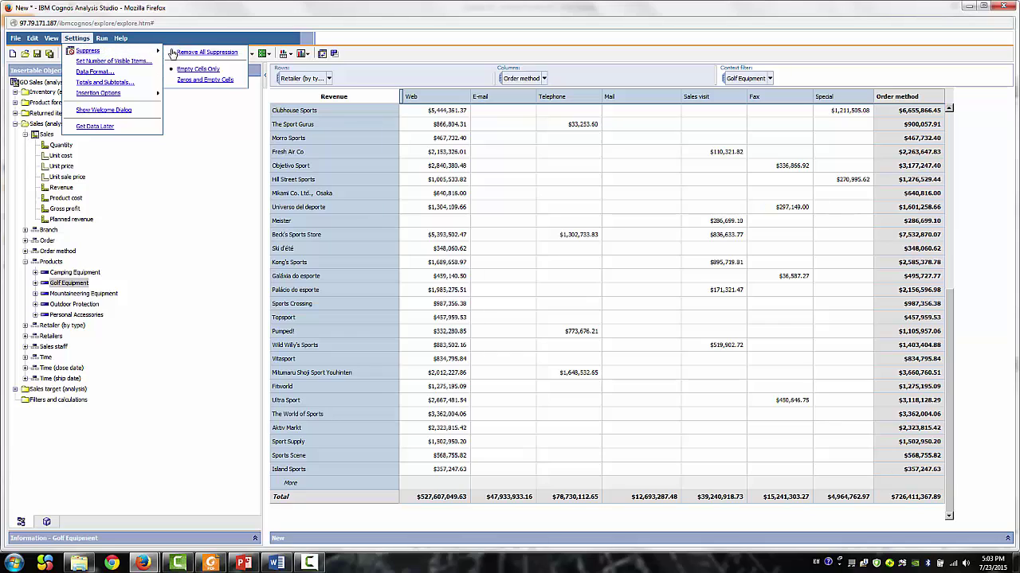
{"action": "left_click", "coordinate": [191, 81]}
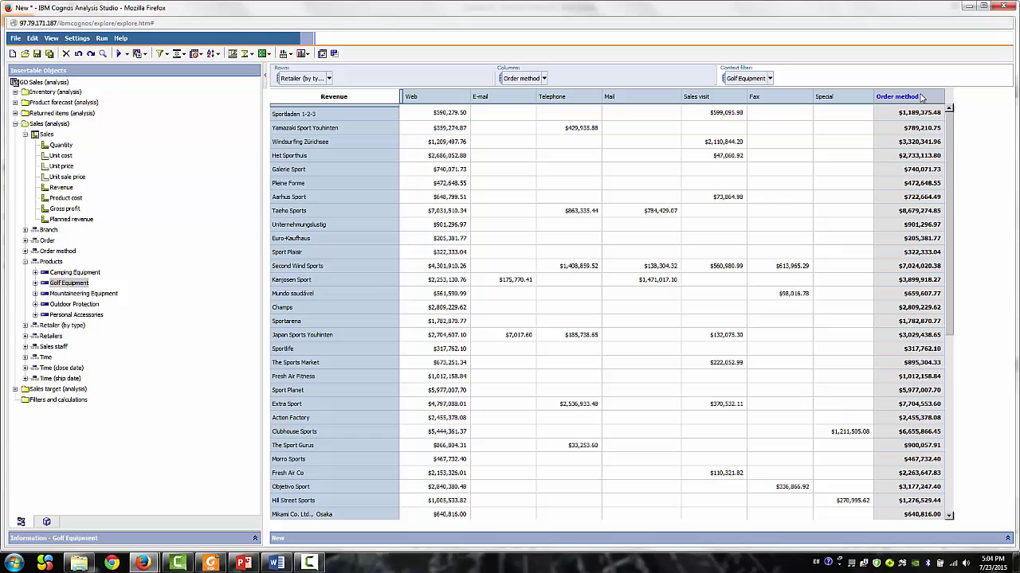
Step: Apply Suppress Rows of Selection on the Order method total column
{"action": "left_click", "coordinate": [920, 96]}
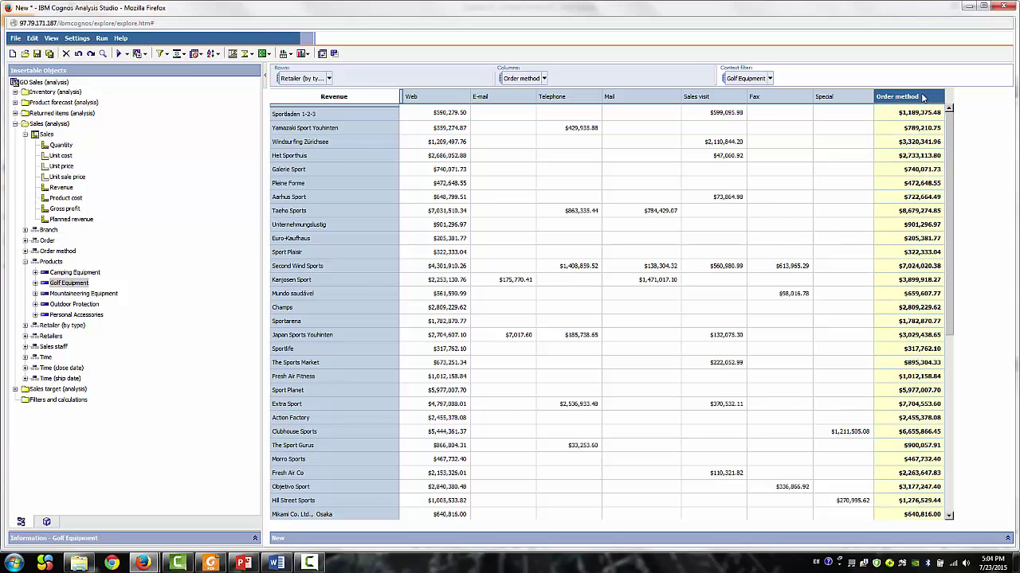
{"action": "right_click", "coordinate": [926, 97]}
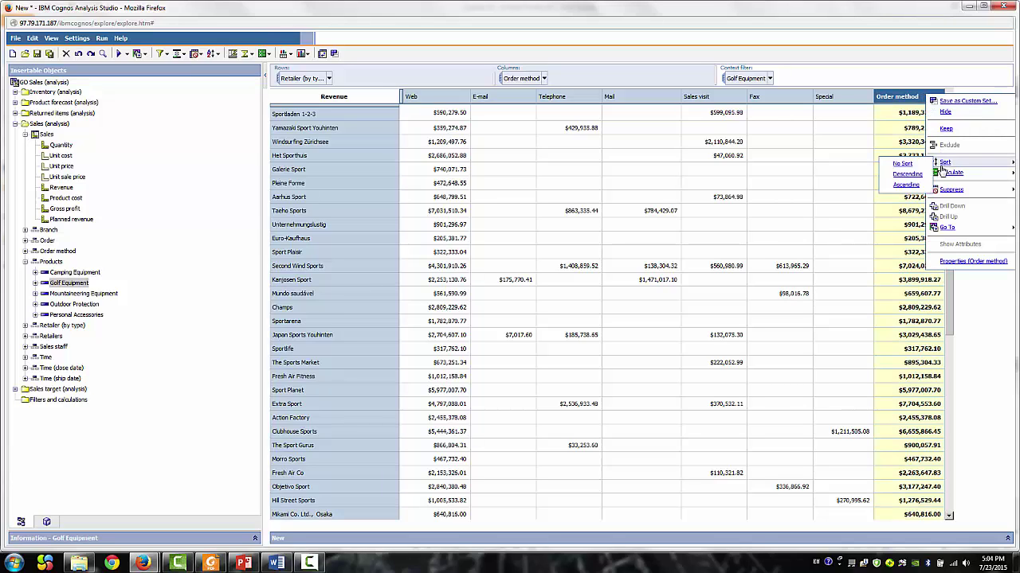
{"action": "mouse_move", "coordinate": [948, 188]}
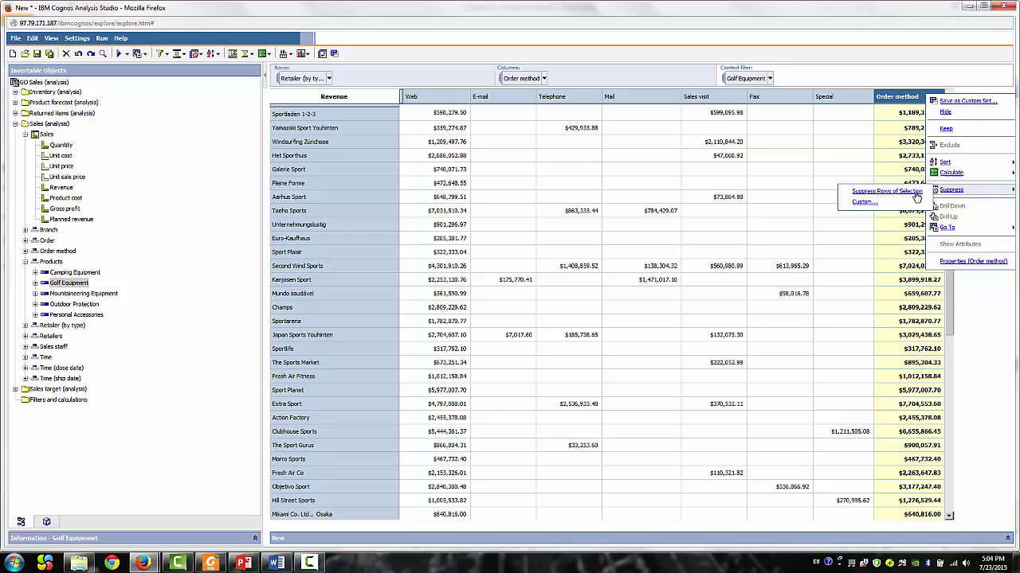
{"action": "left_click", "coordinate": [914, 194]}
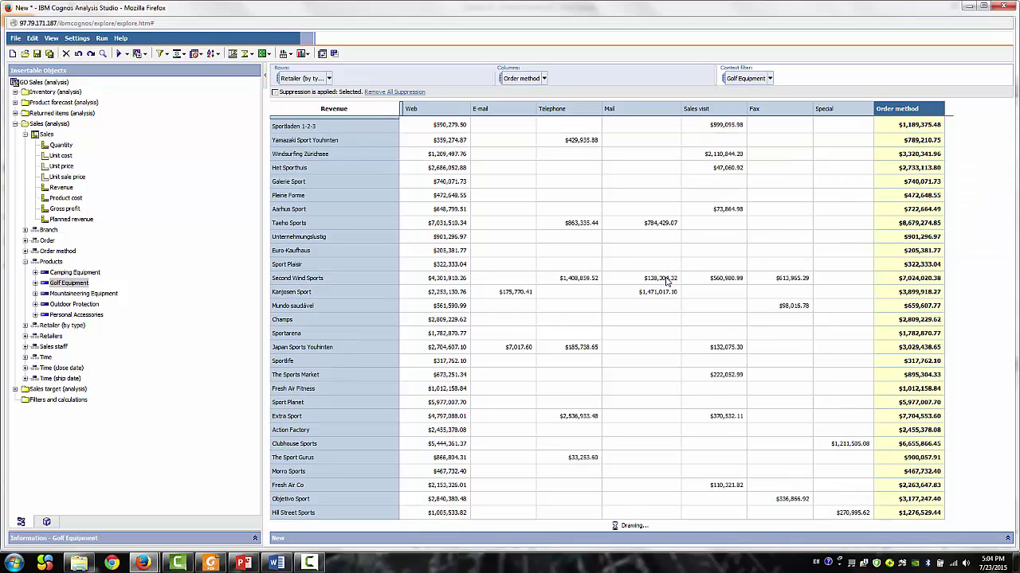
{"action": "scroll", "coordinate": [666, 281], "scroll_direction": "down", "scroll_amount": 3}
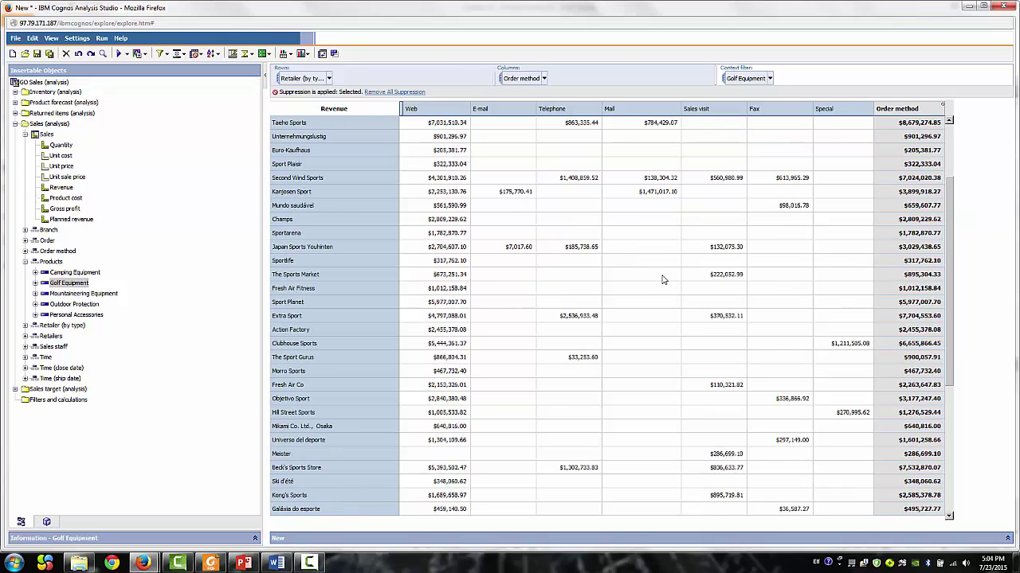
Step: Exclude the Telephone through Special order methods, keeping only Web and E-mail
{"action": "left_click", "coordinate": [450, 115]}
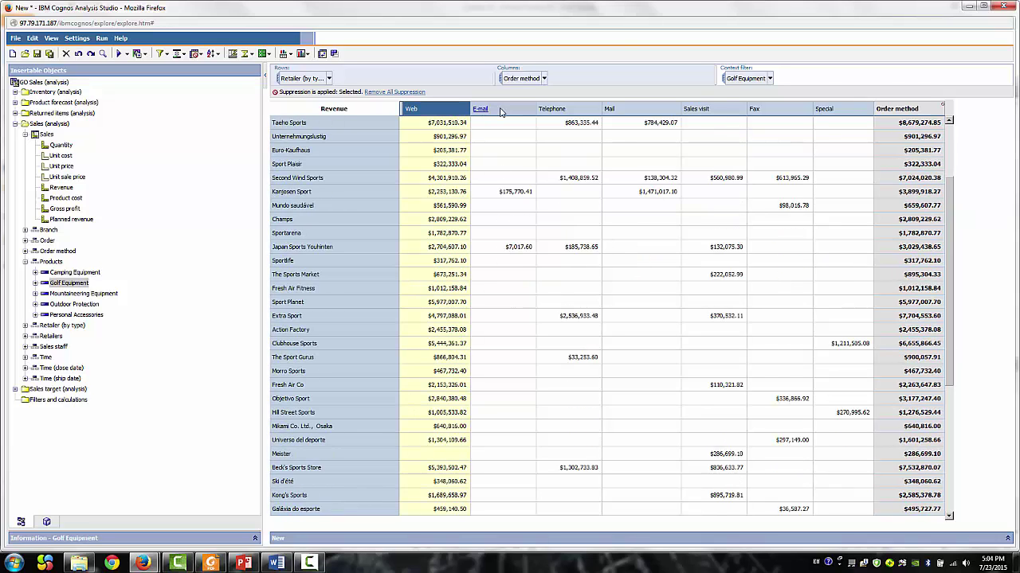
{"action": "left_click", "coordinate": [501, 111]}
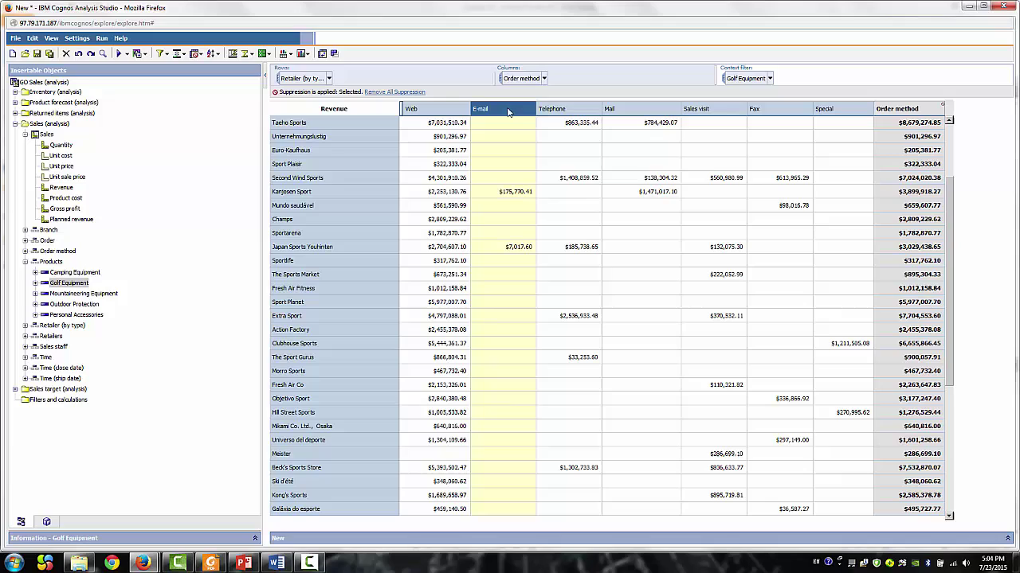
{"action": "left_click", "coordinate": [588, 108]}
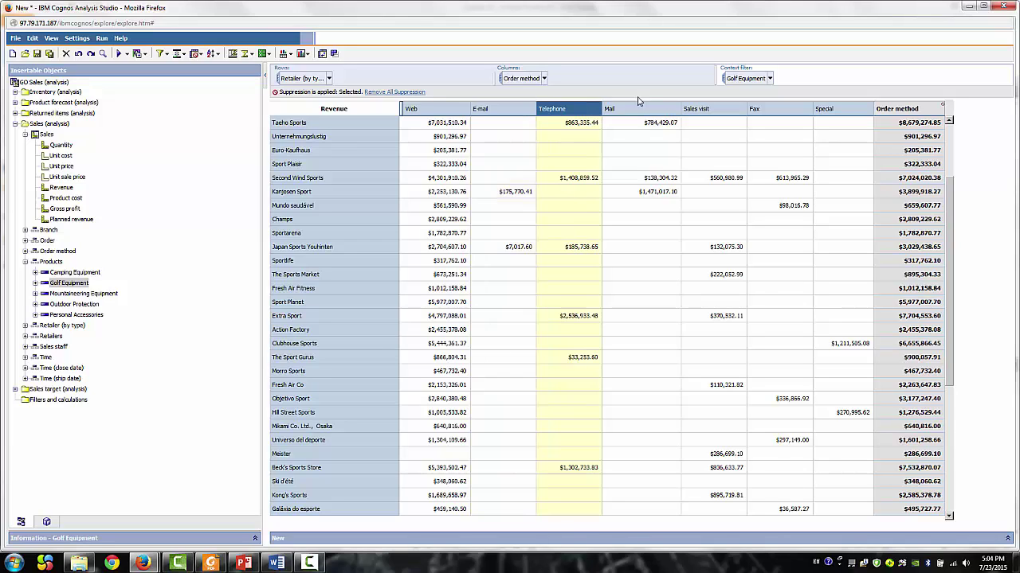
{"action": "left_click", "coordinate": [861, 112], "text": "shift"}
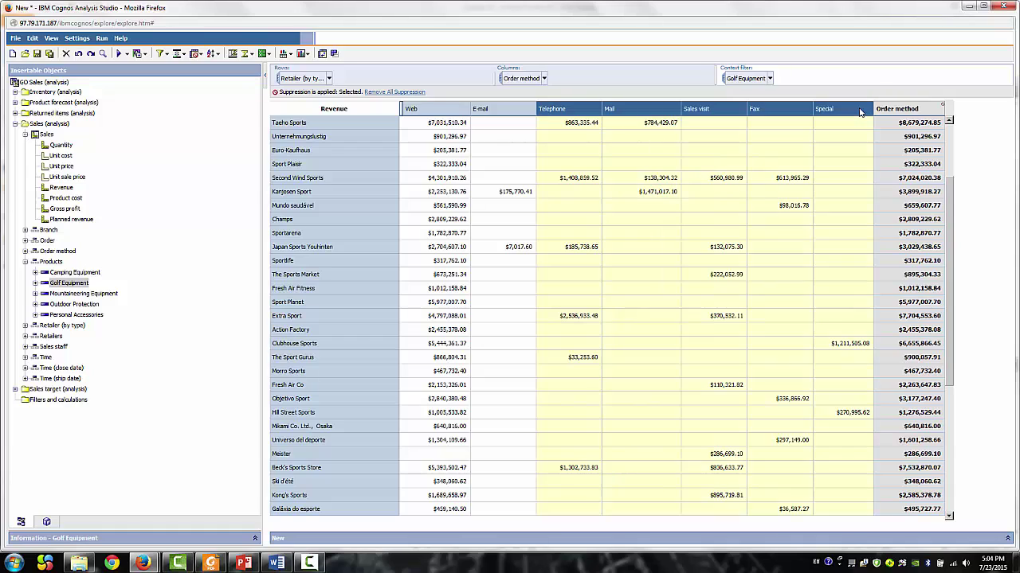
{"action": "right_click", "coordinate": [717, 114]}
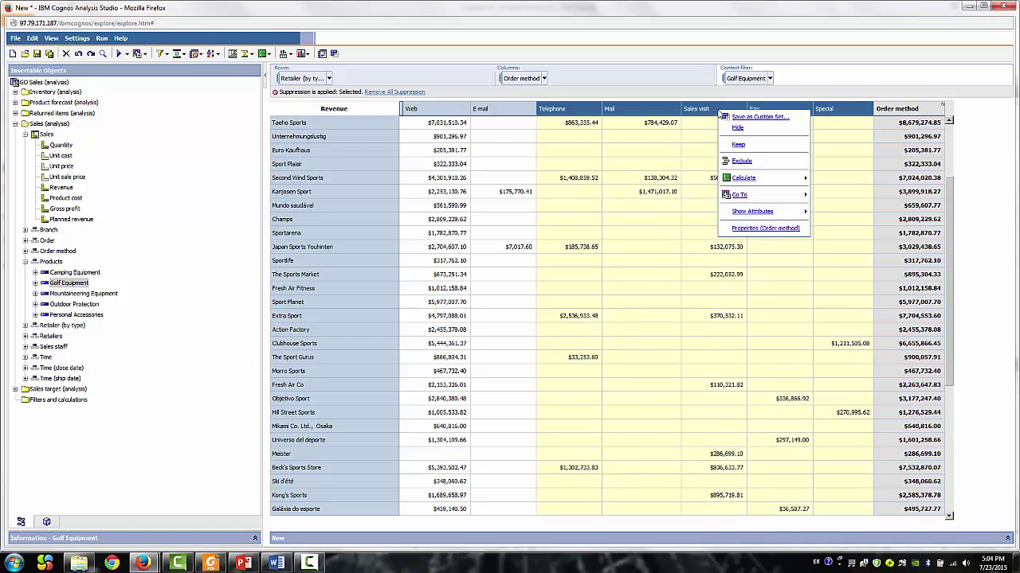
{"action": "left_click", "coordinate": [741, 162]}
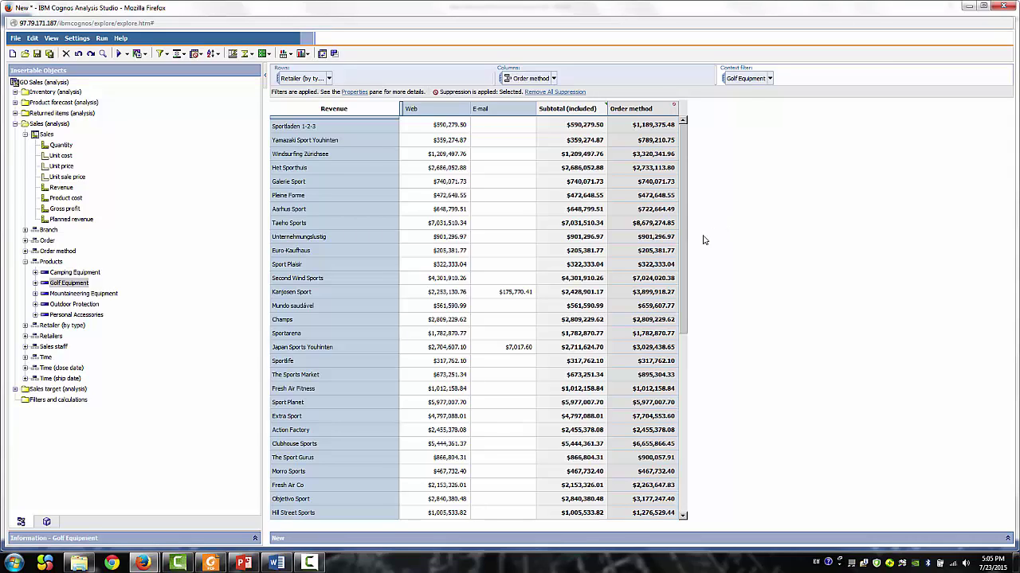
Step: Start a custom Order method filter with the condition Sales.Revenue > 500000
{"action": "left_click", "coordinate": [411, 111]}
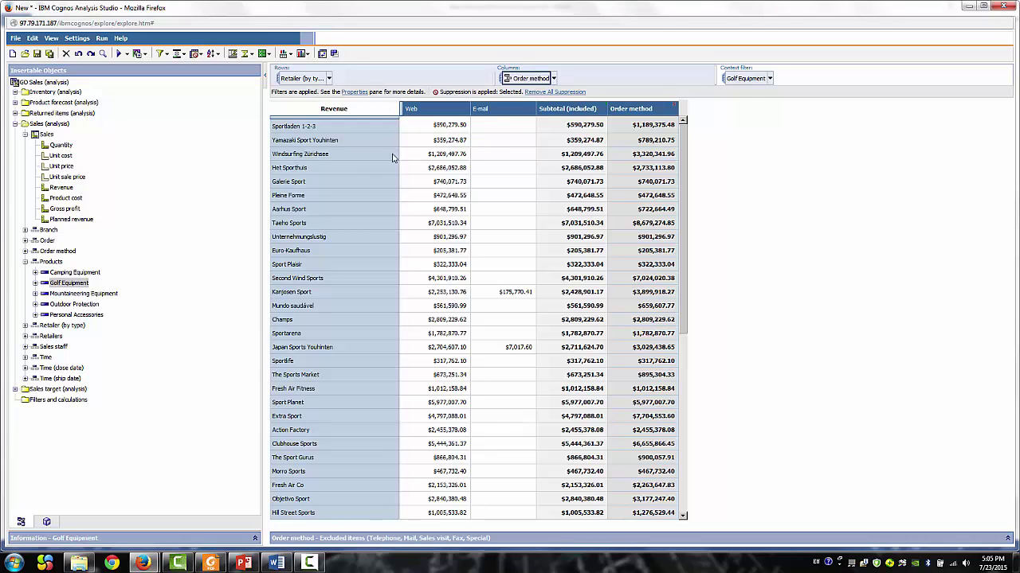
{"action": "left_click", "coordinate": [161, 54]}
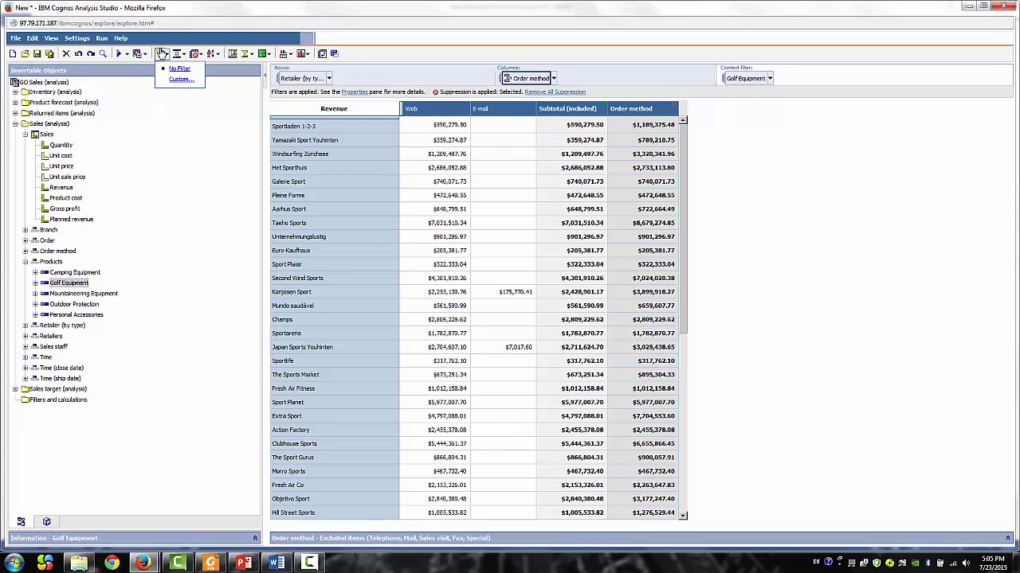
{"action": "left_click", "coordinate": [178, 80]}
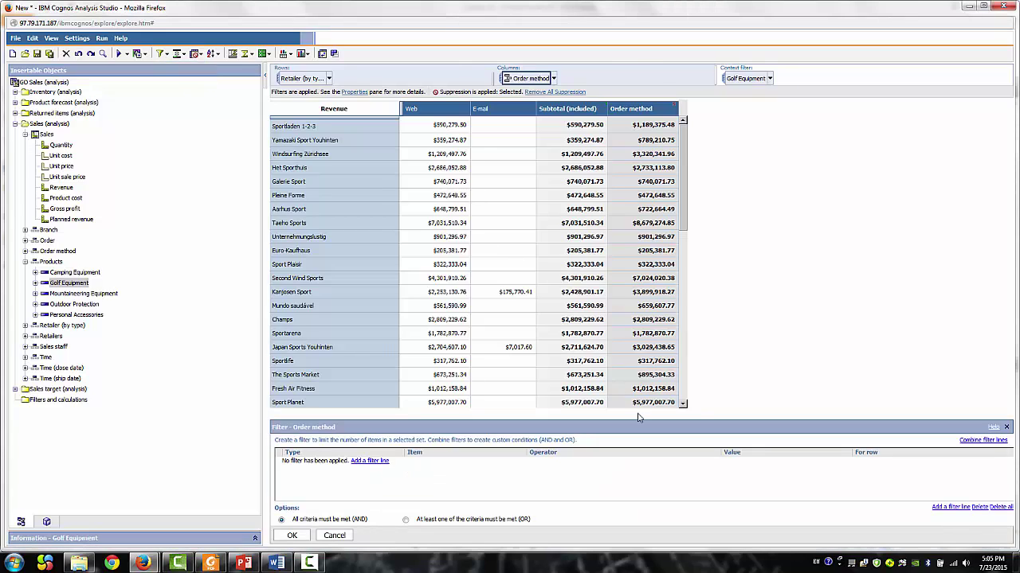
{"action": "left_click", "coordinate": [941, 507]}
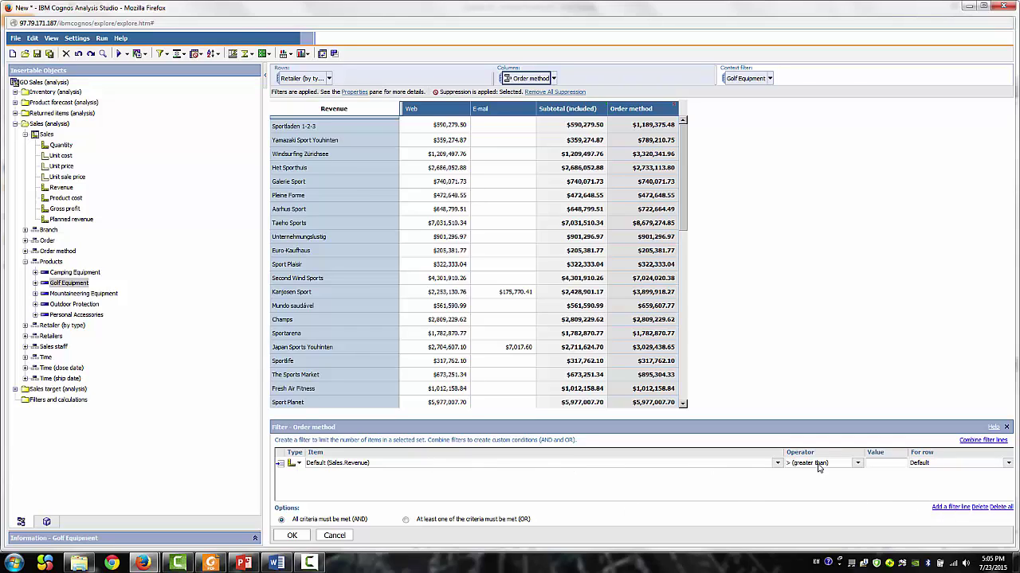
{"action": "left_click", "coordinate": [879, 463]}
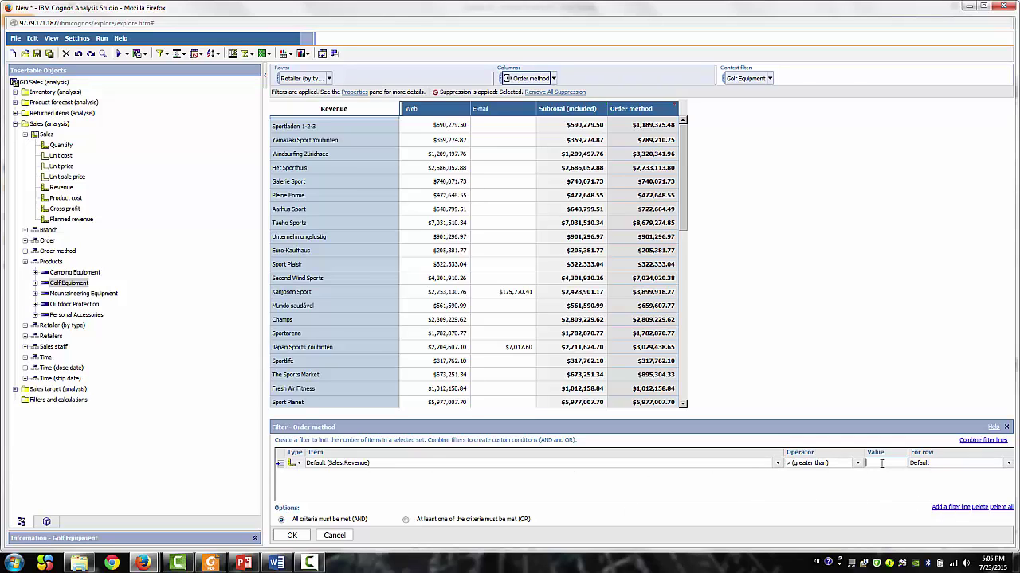
{"action": "type", "text": "500000"}
Step: Add a second condition Sales.Quantity > 1000 and apply the filter
{"action": "left_click", "coordinate": [960, 507]}
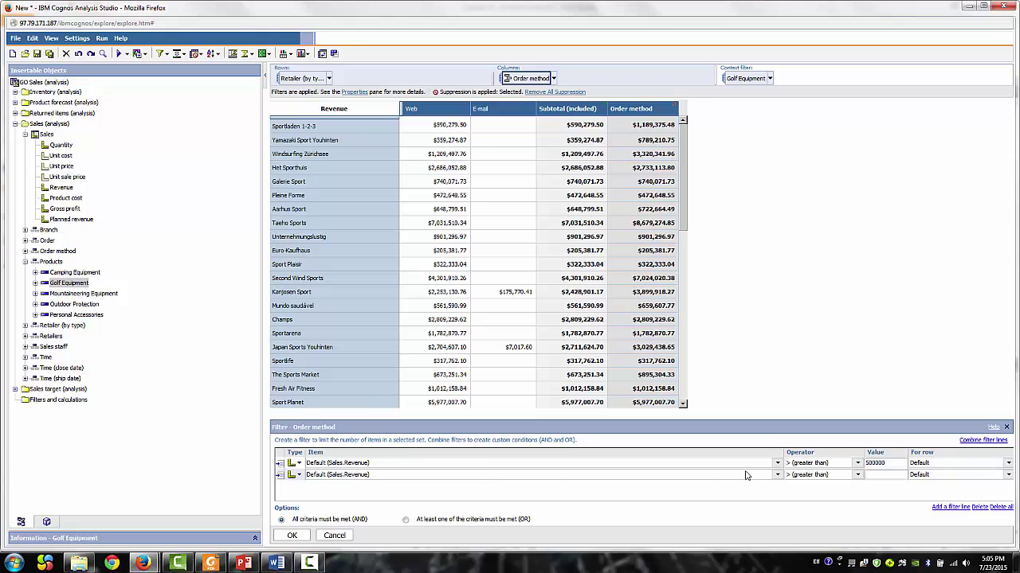
{"action": "left_click", "coordinate": [776, 475]}
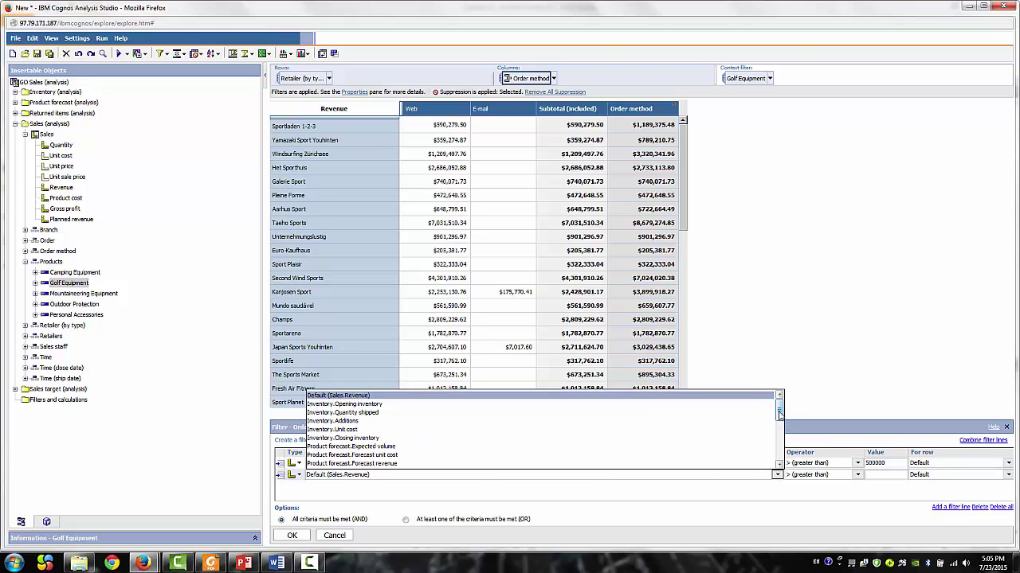
{"action": "scroll", "coordinate": [780, 415], "scroll_direction": "down", "scroll_amount": 6}
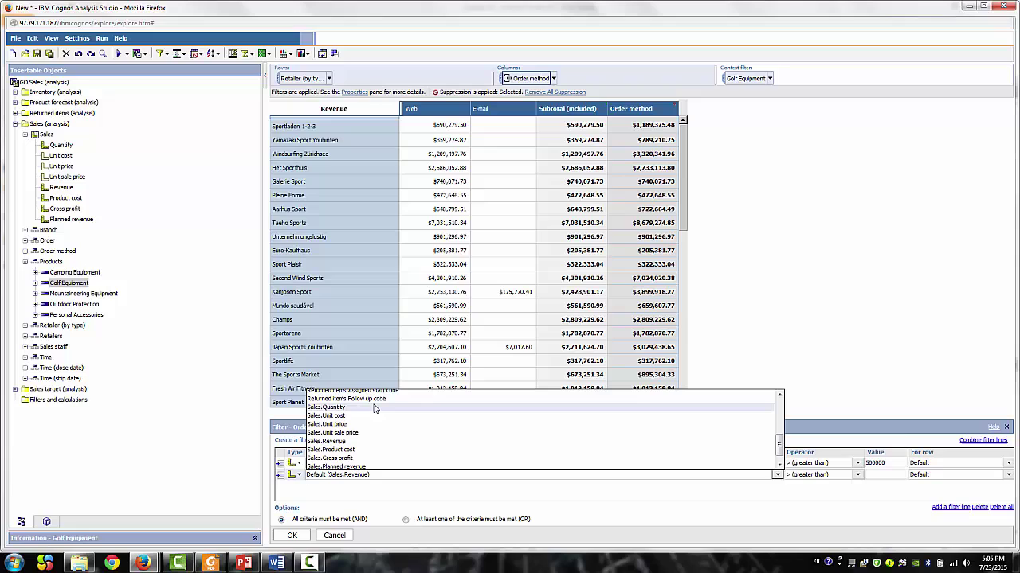
{"action": "left_click", "coordinate": [375, 409]}
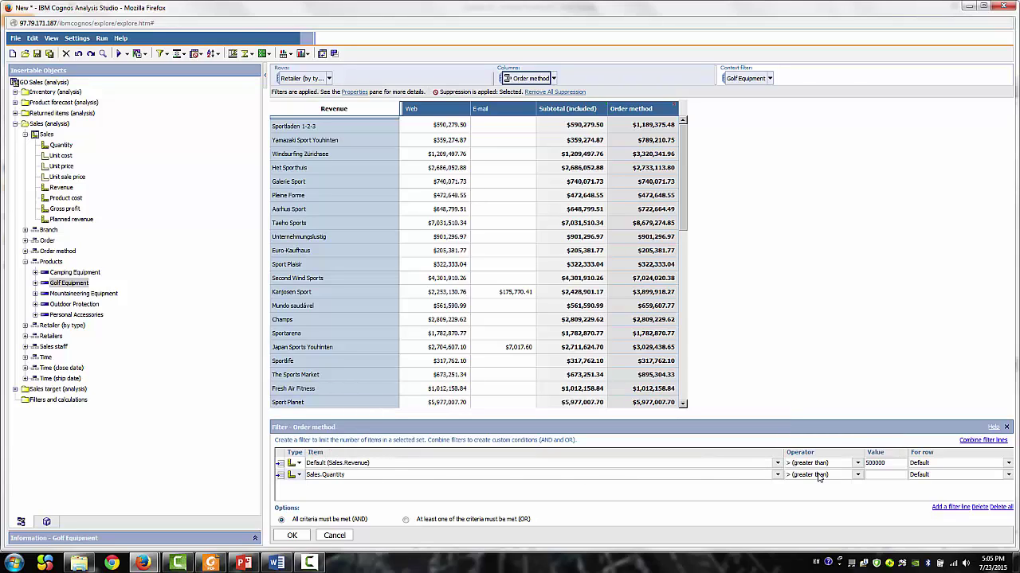
{"action": "left_click", "coordinate": [878, 474]}
{"action": "type", "text": "1000"}
{"action": "left_click", "coordinate": [937, 480]}
{"action": "left_click", "coordinate": [295, 536]}
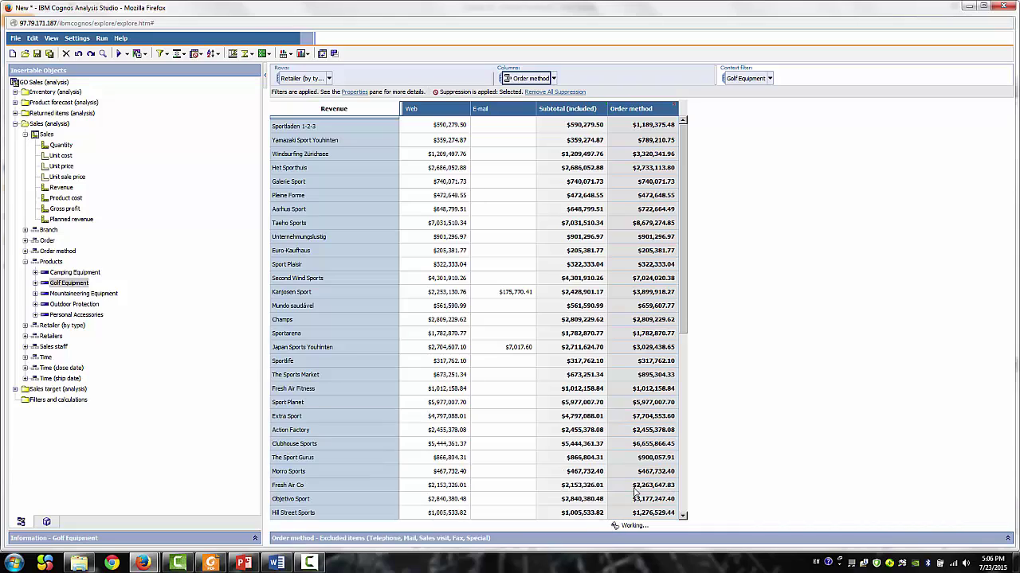